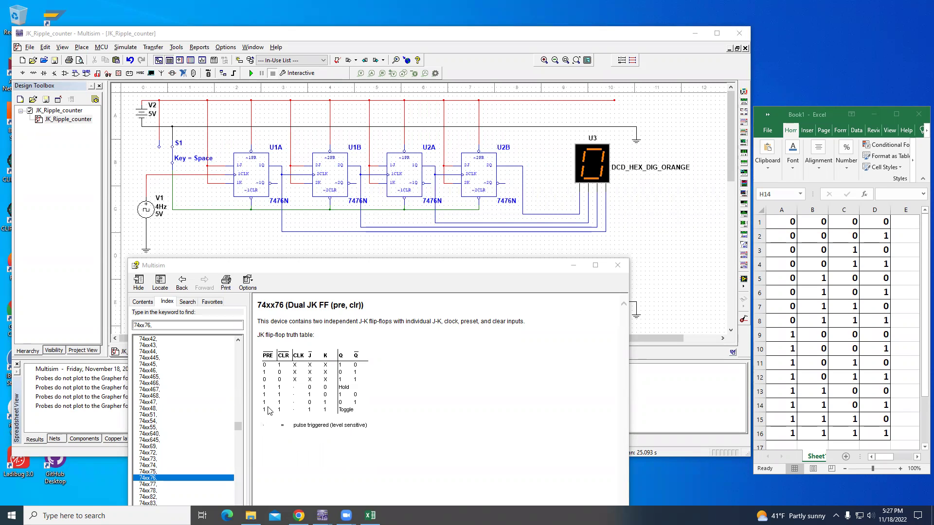
# Step: Open switch S1 and minimize the Multisim Help window to show both counters
pyautogui.click(165, 154)
pyautogui.click(574, 265)
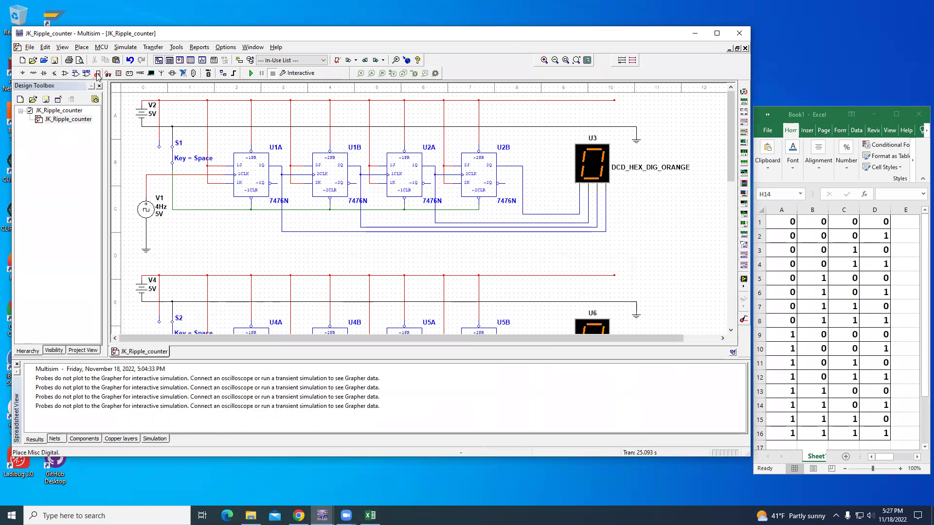
# Step: Place a CLOCK_VOLTAGE source (V5) from Sources > SIGNAL_VOLTAGE_SOURCES below V1
pyautogui.click(23, 74)
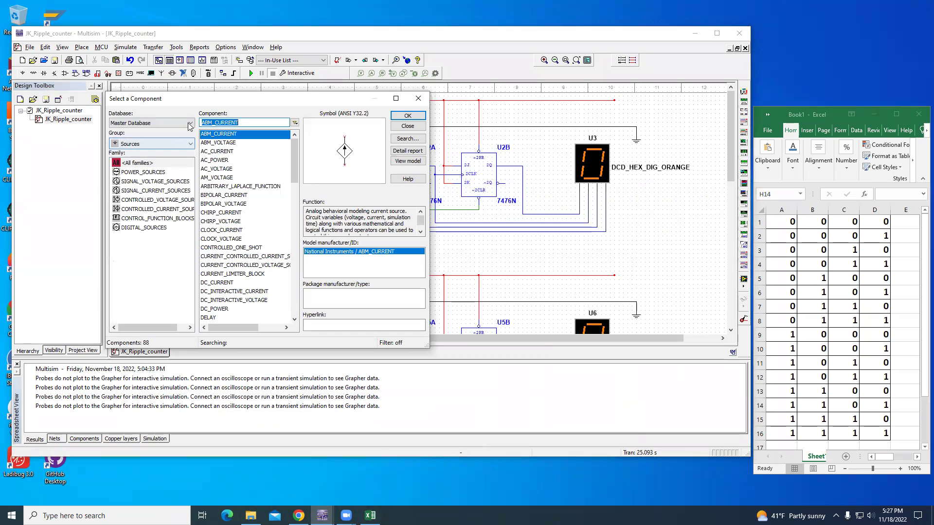
pyautogui.click(191, 145)
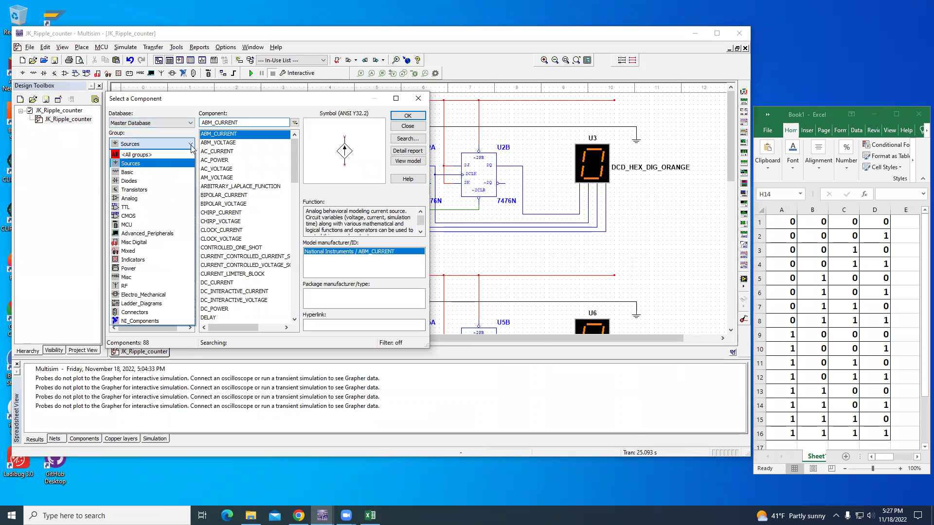
pyautogui.click(160, 155)
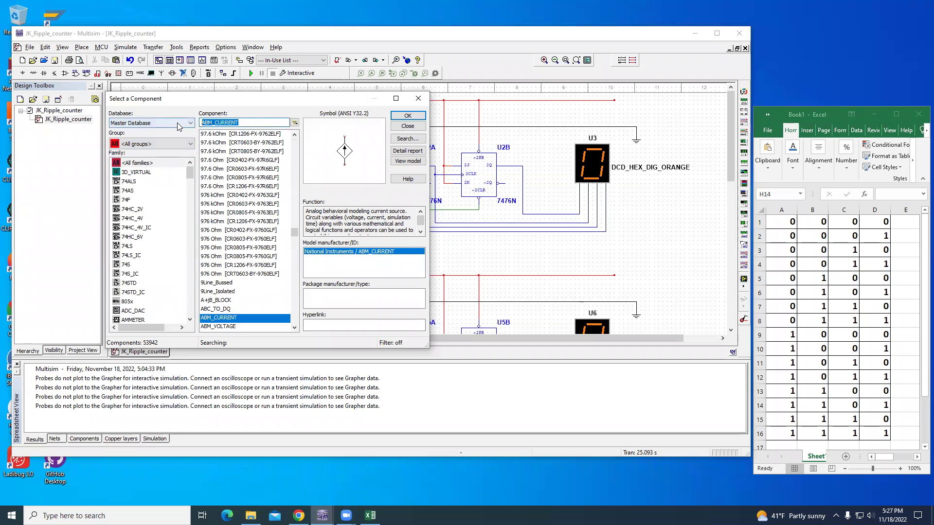
pyautogui.write('7476')
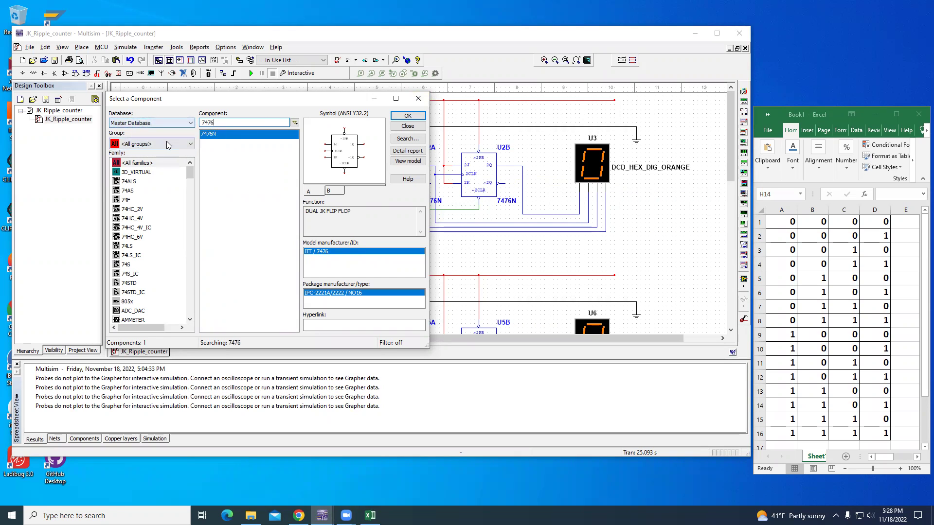
pyautogui.click(146, 144)
pyautogui.click(131, 164)
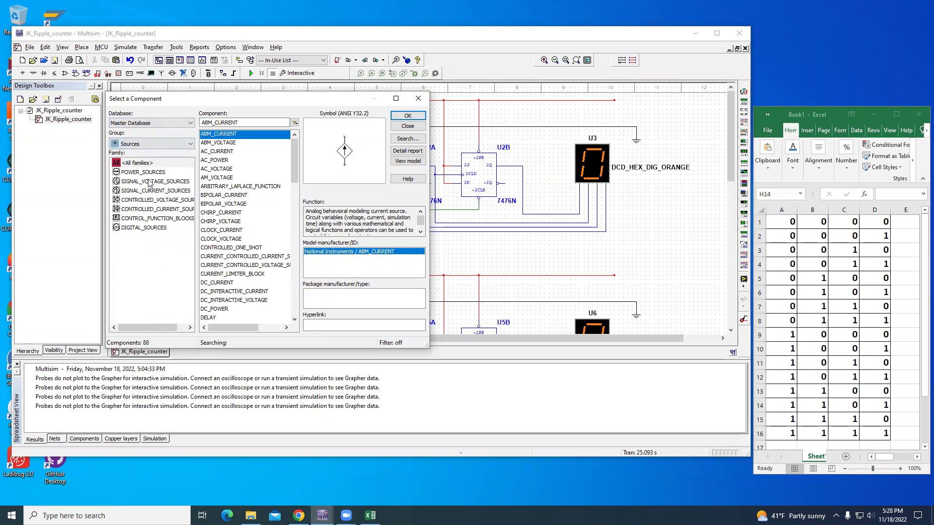
pyautogui.click(149, 182)
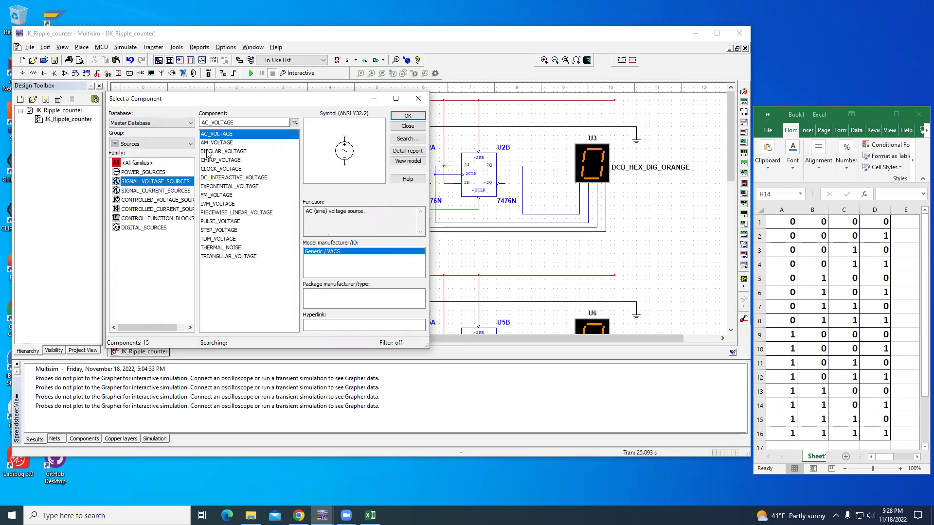
pyautogui.click(216, 169)
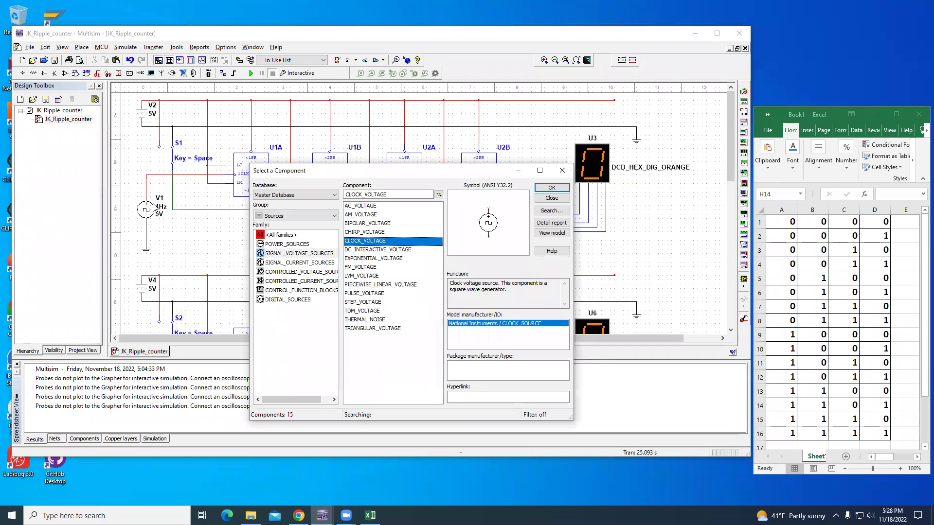
pyautogui.click(551, 188)
pyautogui.click(218, 240)
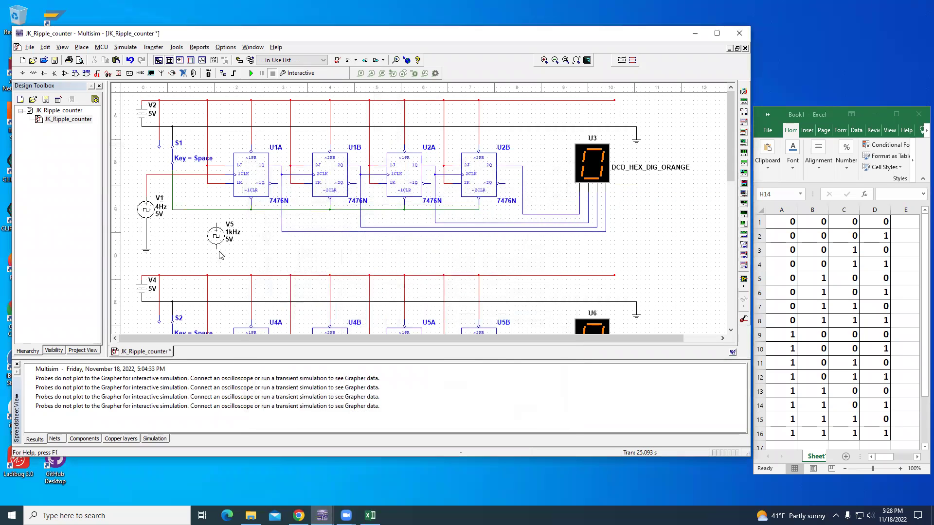
# Step: Cut the new clock source V5 and bring up V1's context menu
pyautogui.press('Escape')
pyautogui.rightClick(224, 237)
pyautogui.click(241, 239)
pyautogui.rightClick(147, 211)
# Step: Review V1's CLOCK_VOLTAGE properties (4 Hz, 5 V, 50% duty cycle) without changes
pyautogui.click(173, 457)
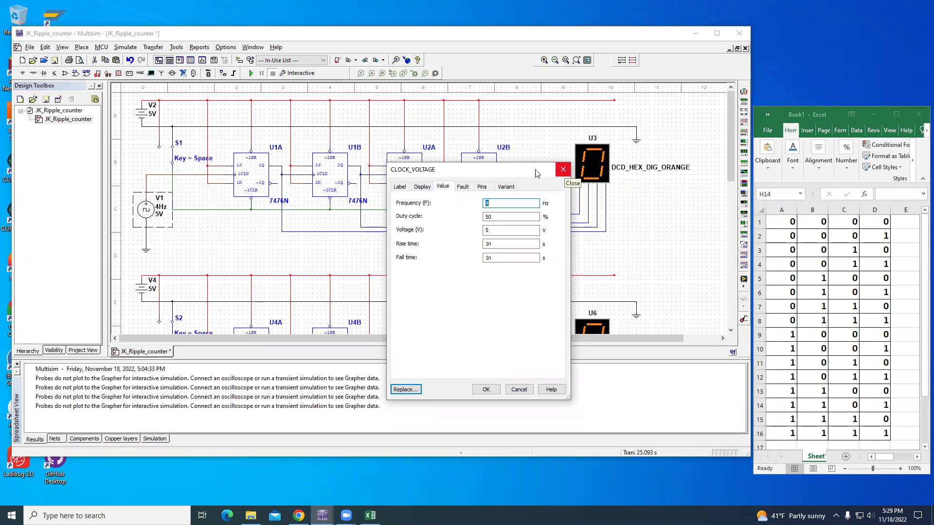
pyautogui.click(563, 171)
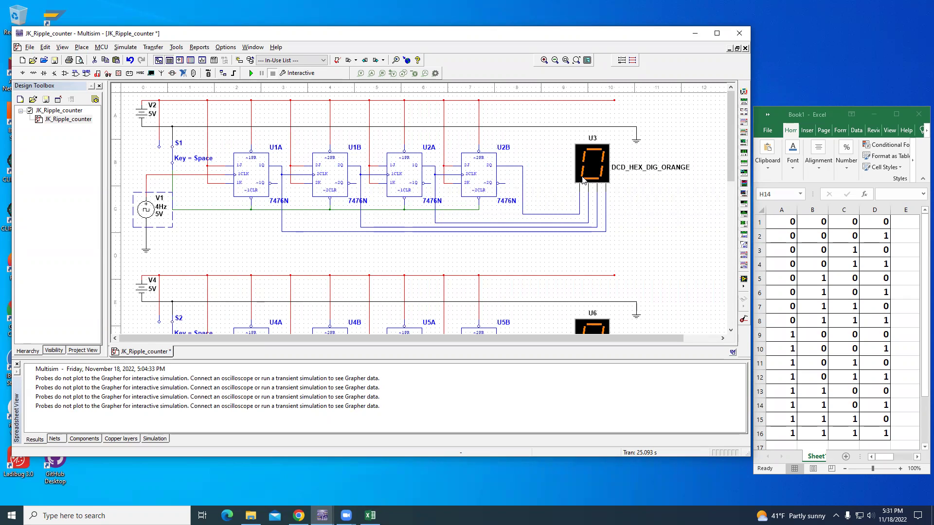
# Step: Run the simulation, then stop it with hex display U3 showing A
pyautogui.click(251, 74)
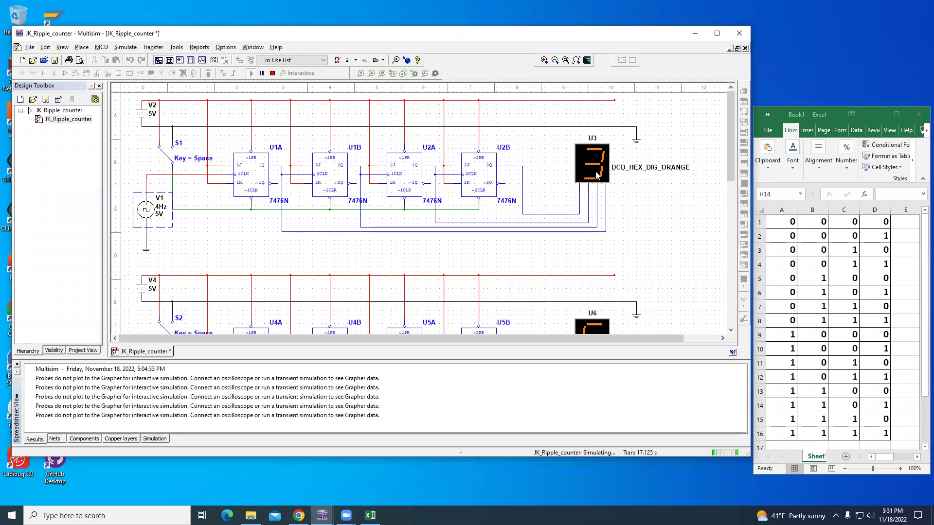
pyautogui.click(273, 74)
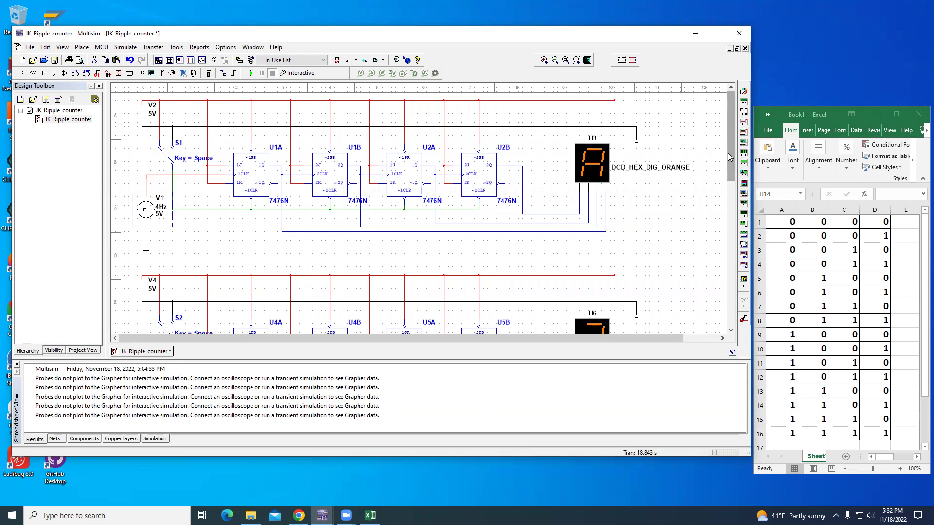
pyautogui.moveTo(729, 158)
pyautogui.mouseDown()
pyautogui.moveTo(729, 214)
pyautogui.moveTo(729, 176)
pyautogui.mouseUp()
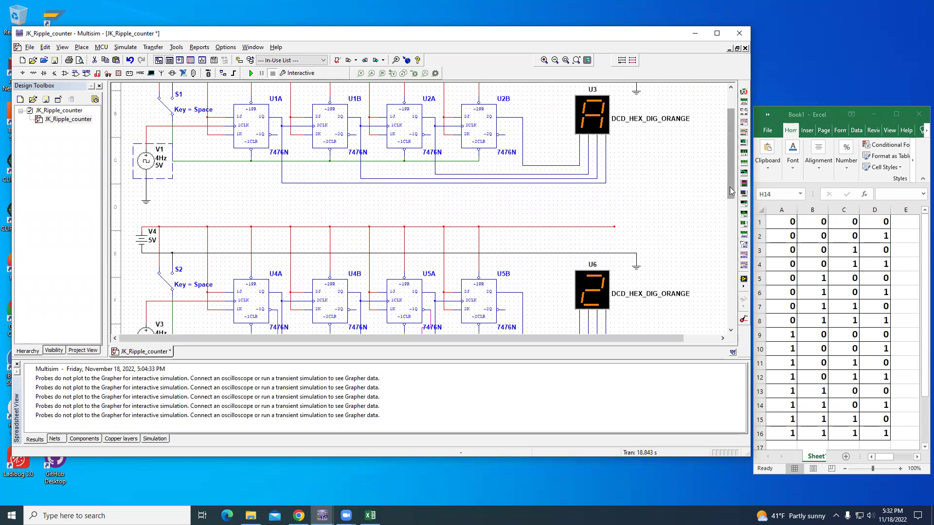
pyautogui.moveTo(732, 196); pyautogui.dragTo(732, 234)
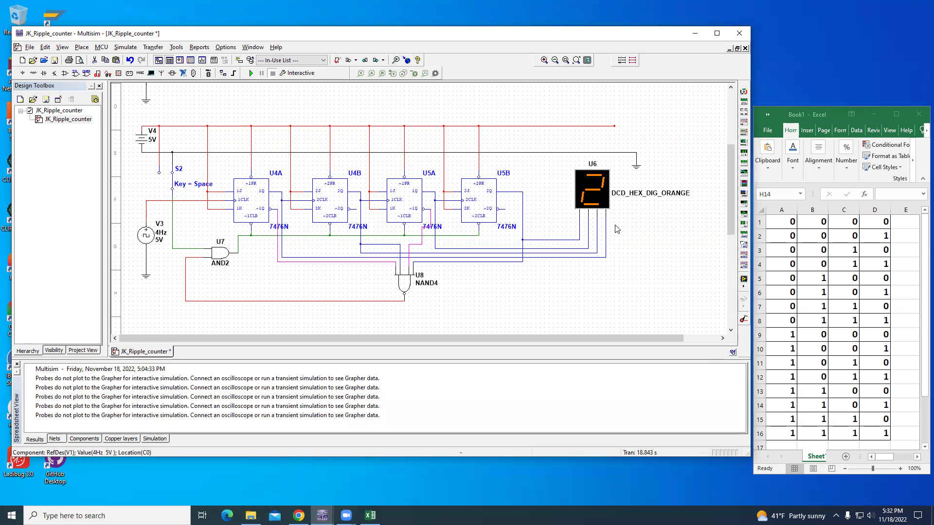
pyautogui.moveTo(730, 157); pyautogui.dragTo(730, 103)
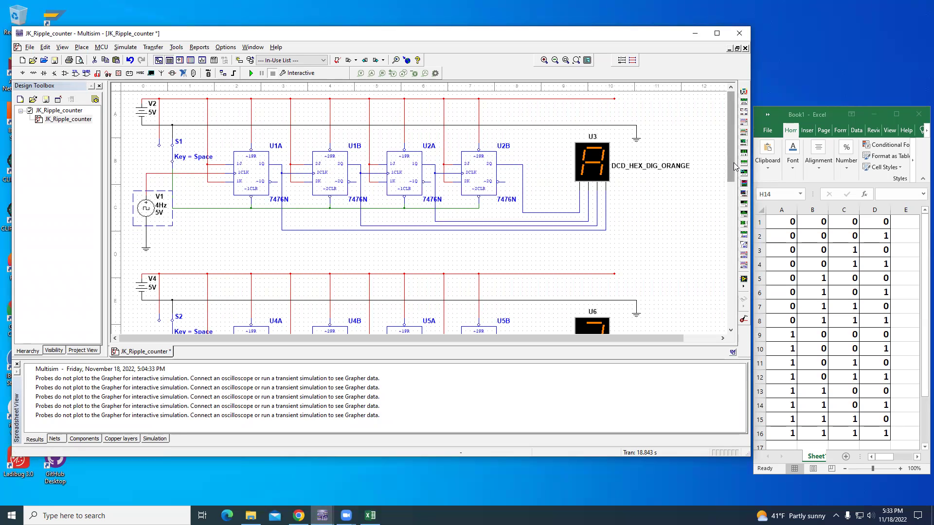
# Step: Flip switch S2 on the lower counter, whose display U6 reads 2
pyautogui.scroll(-3, 734, 174)
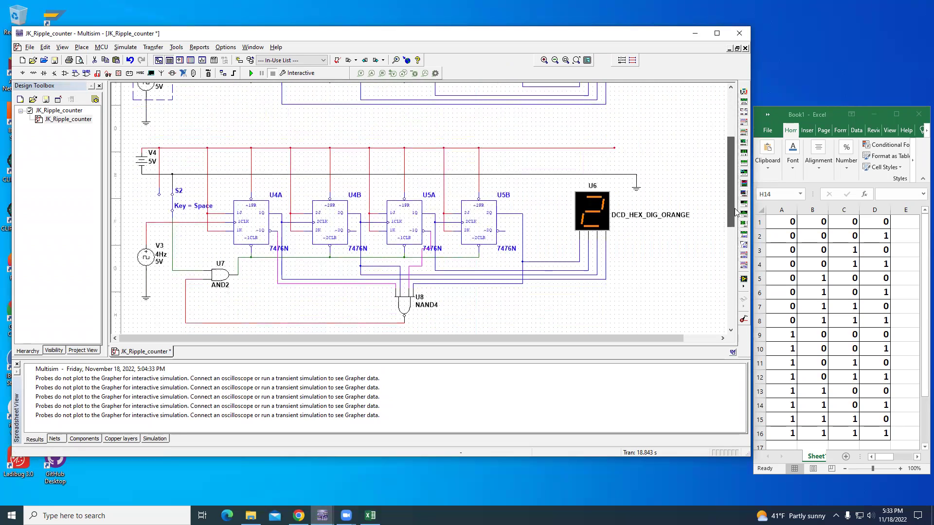
pyautogui.click(163, 199)
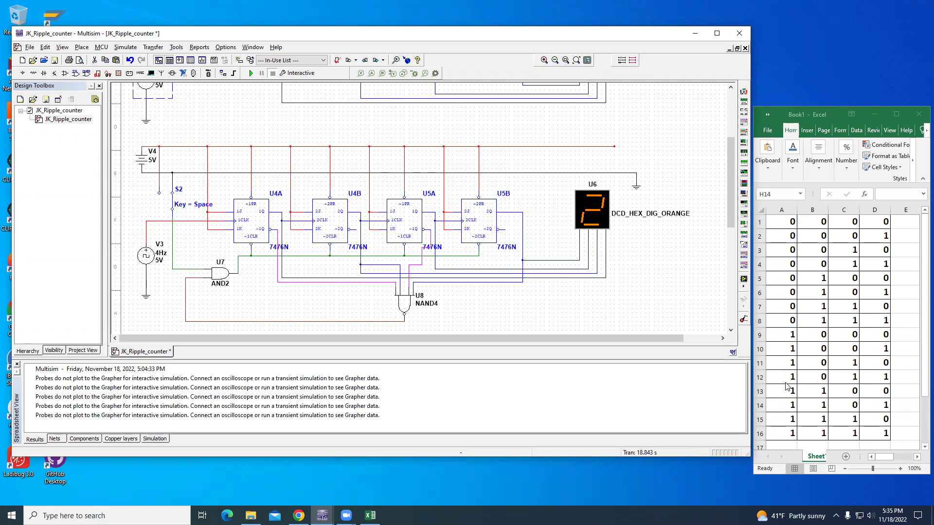
# Step: Select the 1 0 1 0 row across A11:D11 in the Excel count table
pyautogui.click(782, 358)
pyautogui.moveTo(780, 364); pyautogui.dragTo(864, 365)
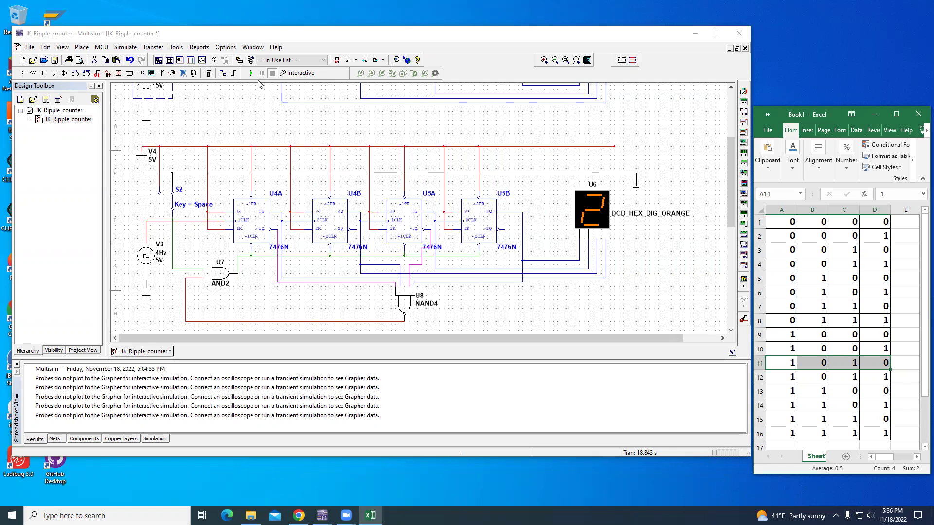
# Step: Run the simulation, toggle S2 with Space, and stop with display U6 at 0
pyautogui.click(250, 74)
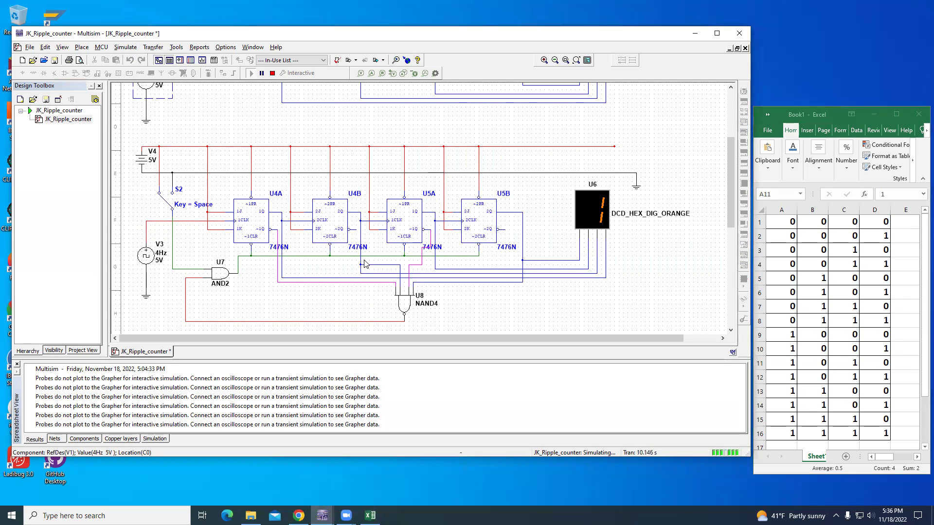
pyautogui.press('space')
pyautogui.click(270, 74)
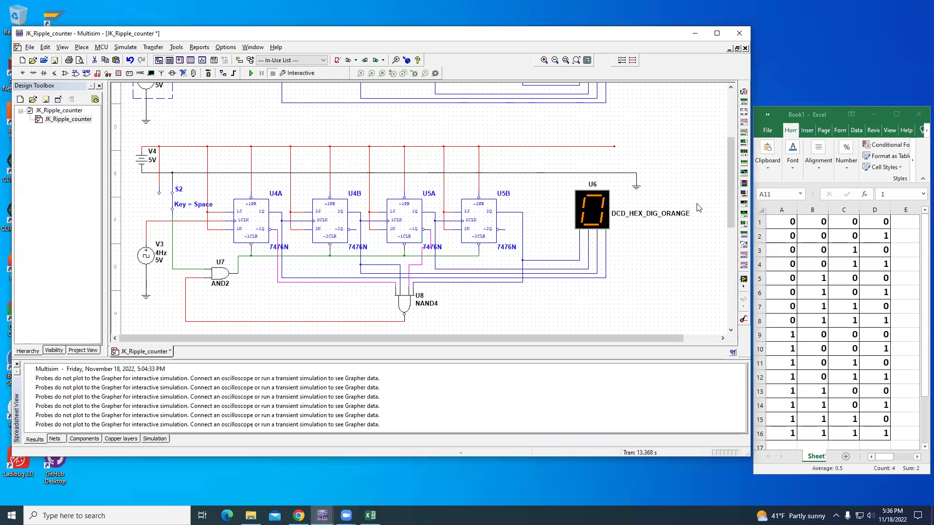
# Step: Flip switch S1 on the upper counter, then return to the lower counter view
pyautogui.scroll(5, 730, 211)
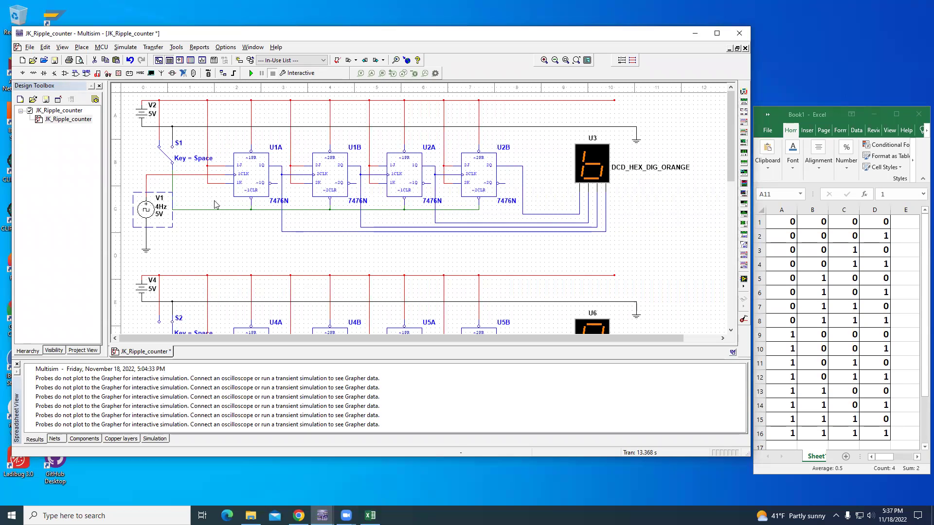
pyautogui.click(171, 155)
pyautogui.moveTo(737, 169); pyautogui.dragTo(729, 192)
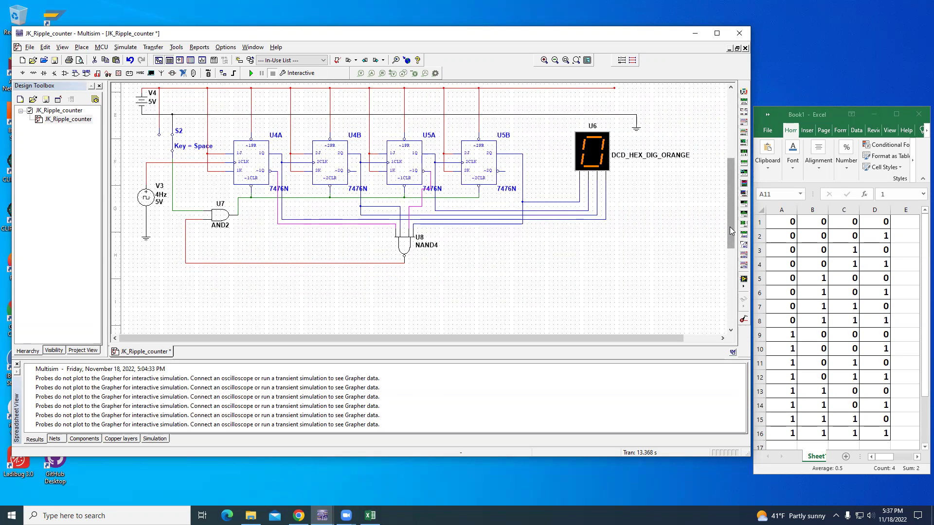
pyautogui.moveTo(731, 231)
pyautogui.mouseDown()
pyautogui.moveTo(729, 202)
pyautogui.moveTo(734, 226)
pyautogui.mouseUp()
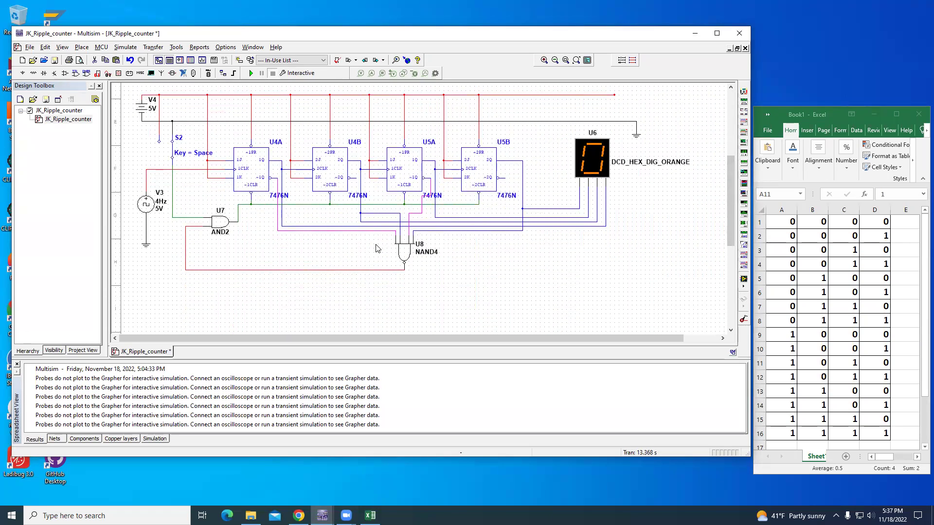